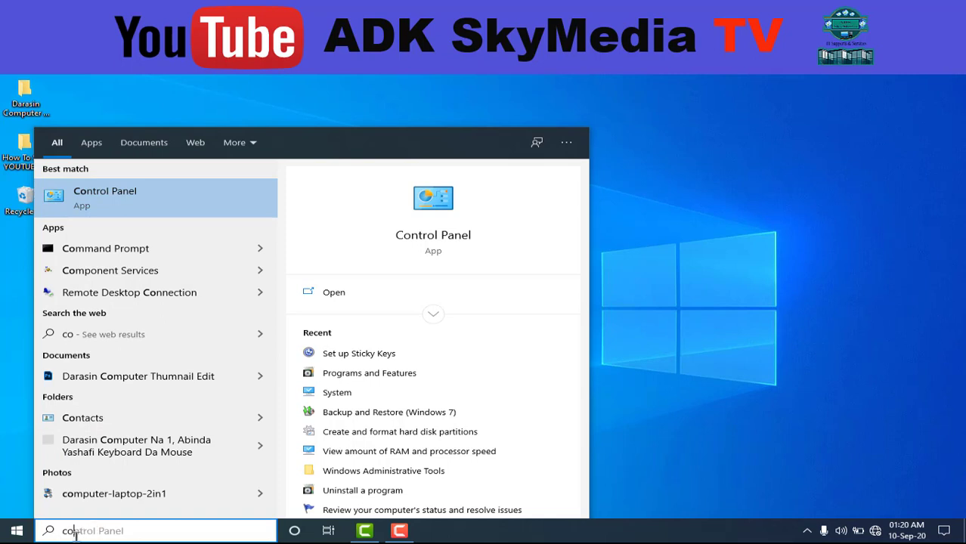
click(792, 333)
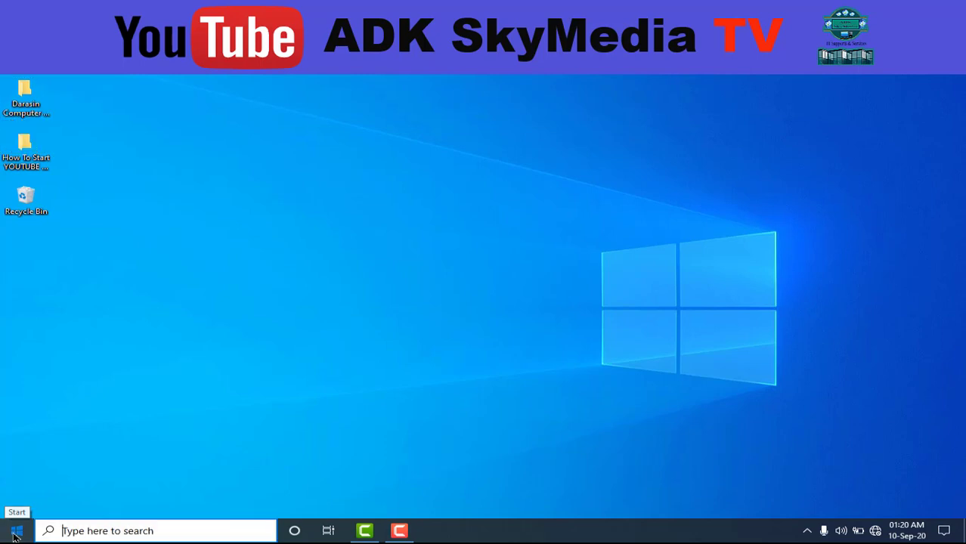
click(15, 533)
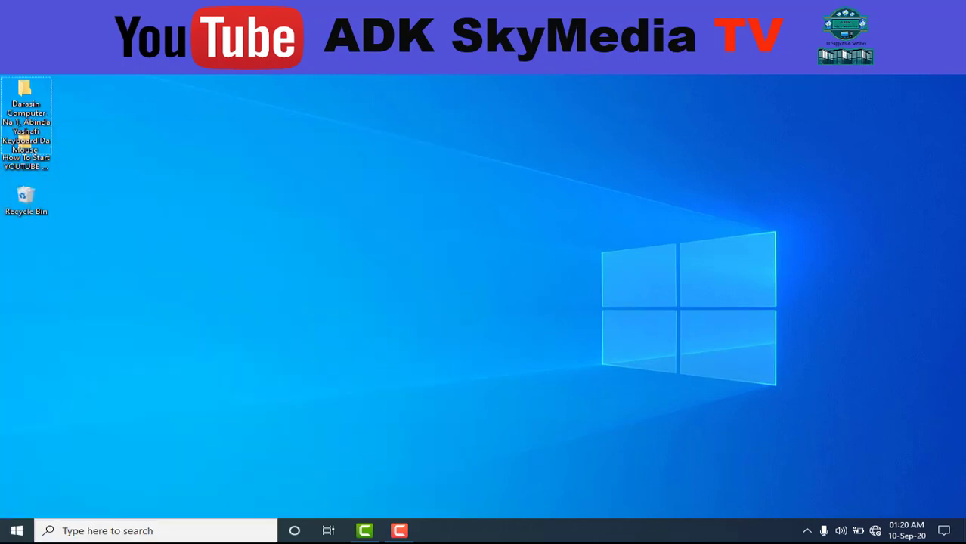
click(582, 306)
right_click(500, 75)
click(543, 108)
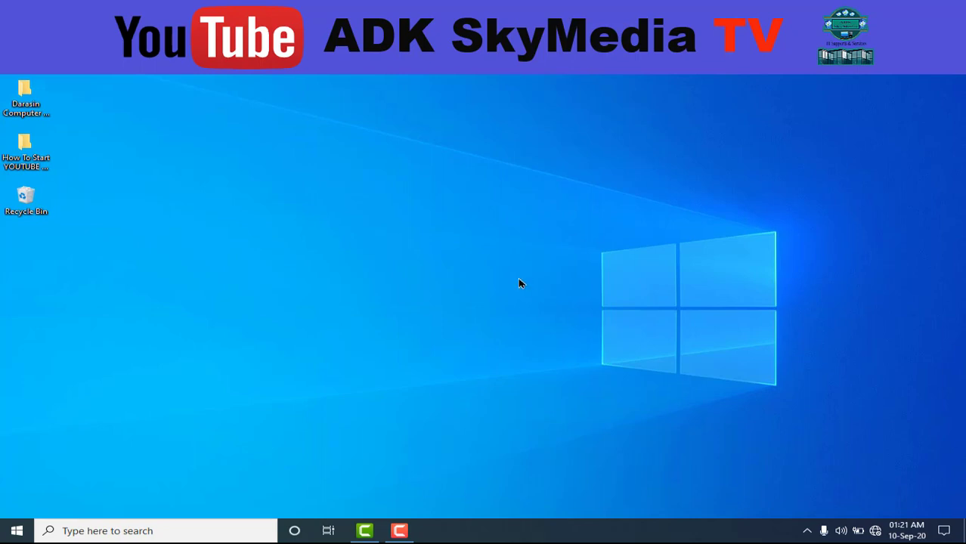
- View the available power options for shutting down the computer, and close them without choosing any
click(16, 532)
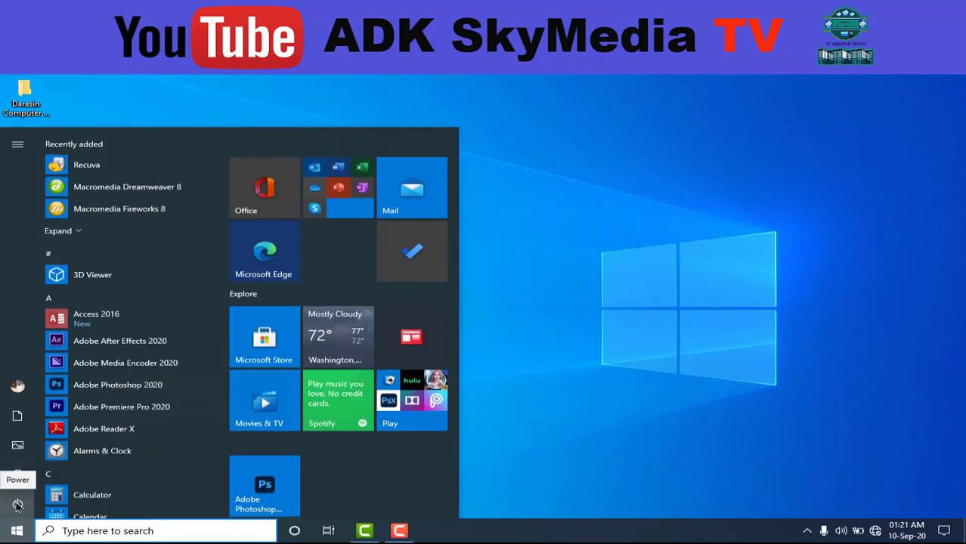
click(18, 505)
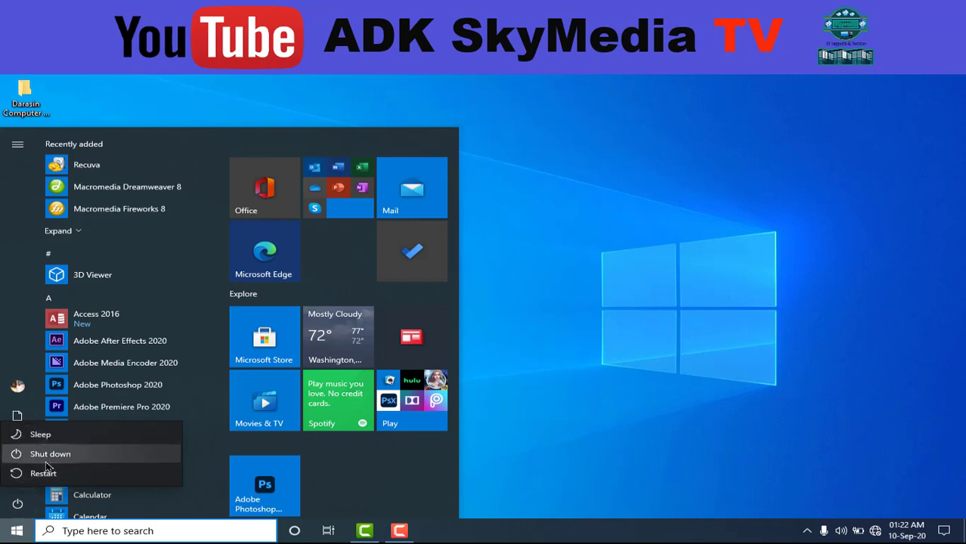
click(535, 267)
click(558, 194)
right_click(559, 194)
click(582, 225)
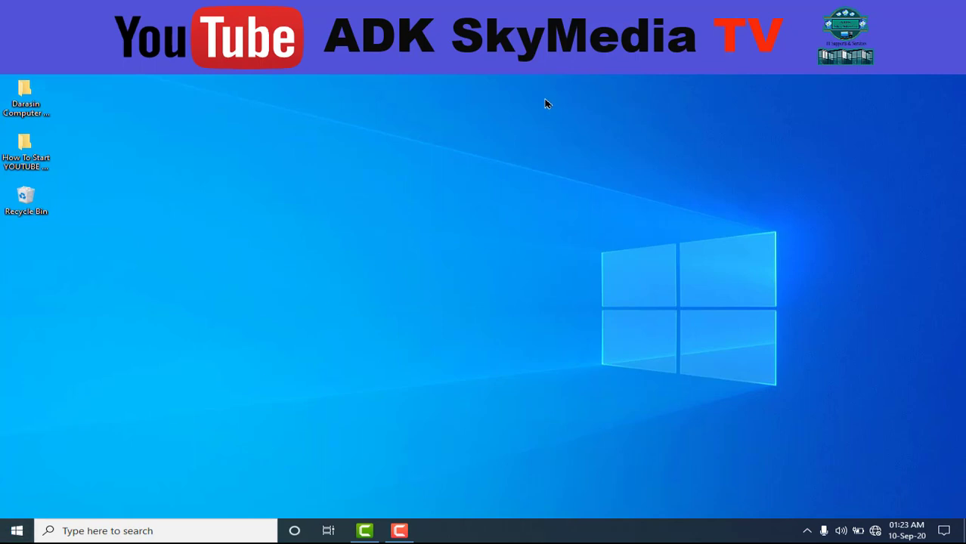
right_click(352, 173)
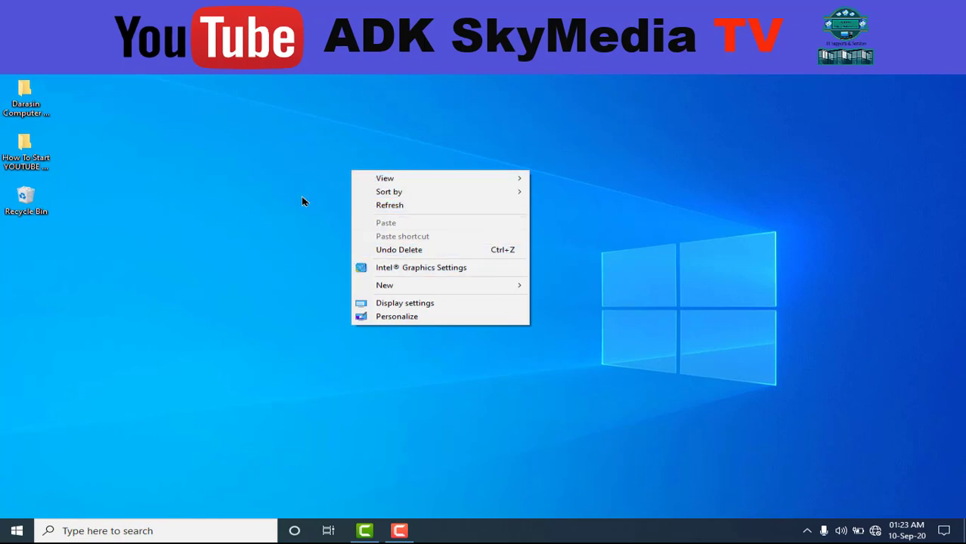
right_click(259, 173)
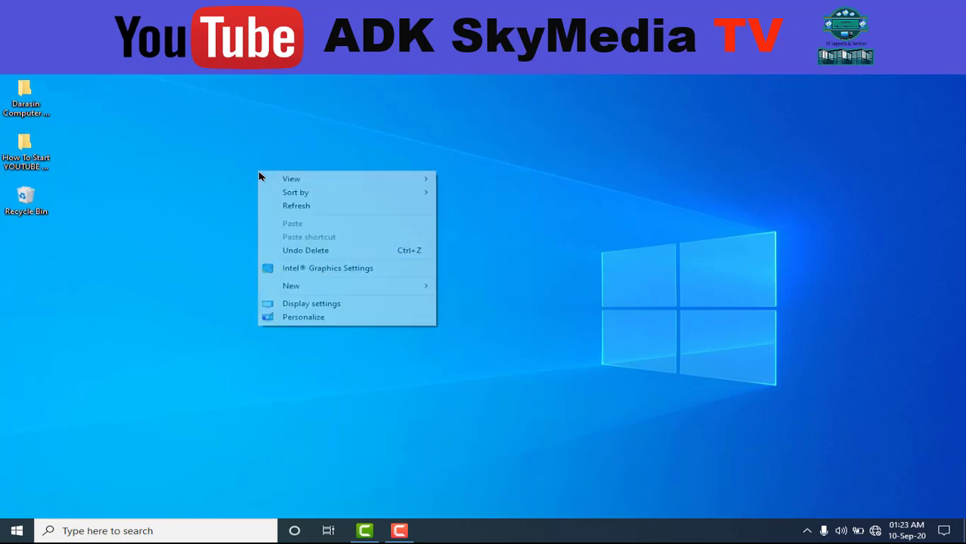
click(322, 208)
- Create a desktop shortcut with the command "shutdown -s -t 0" as its location, keeping the name shutdown
right_click(424, 166)
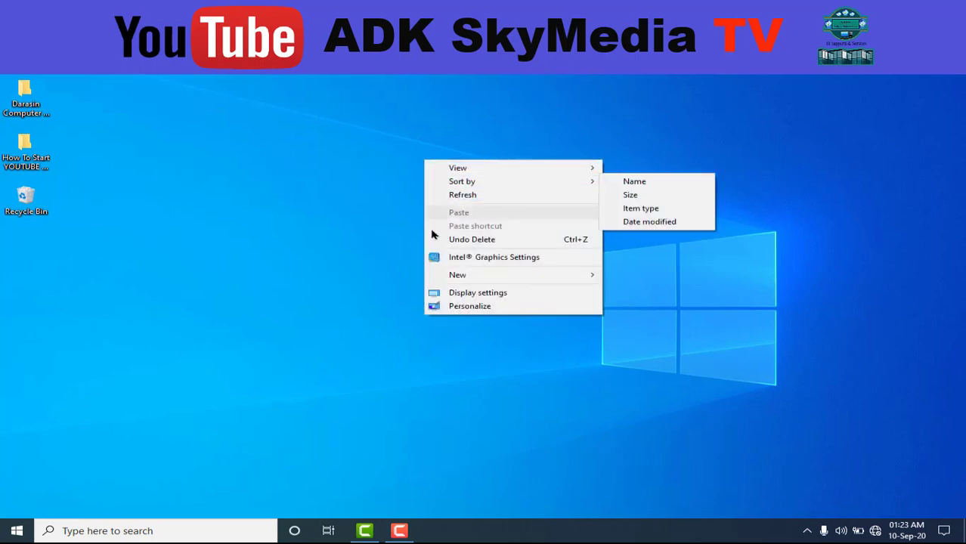
mouse_move(448, 277)
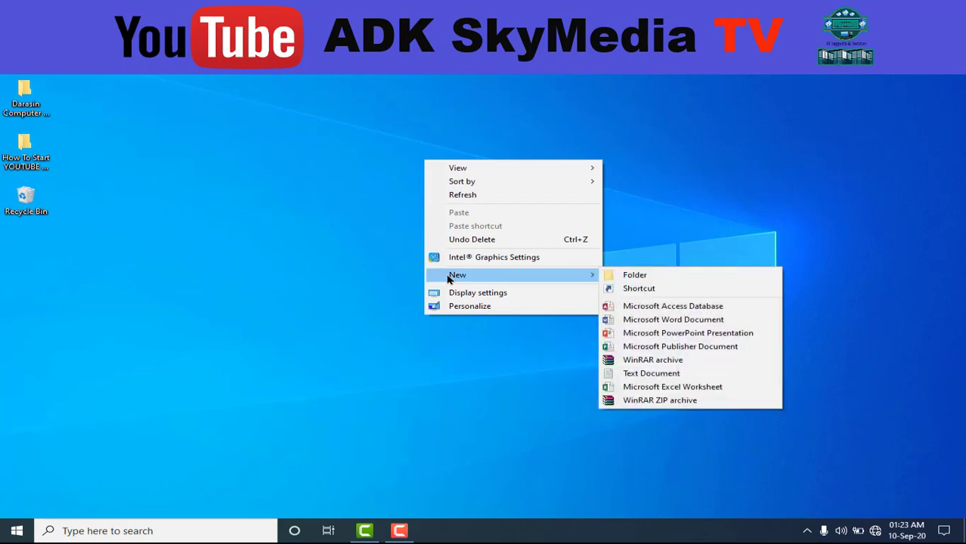
click(639, 289)
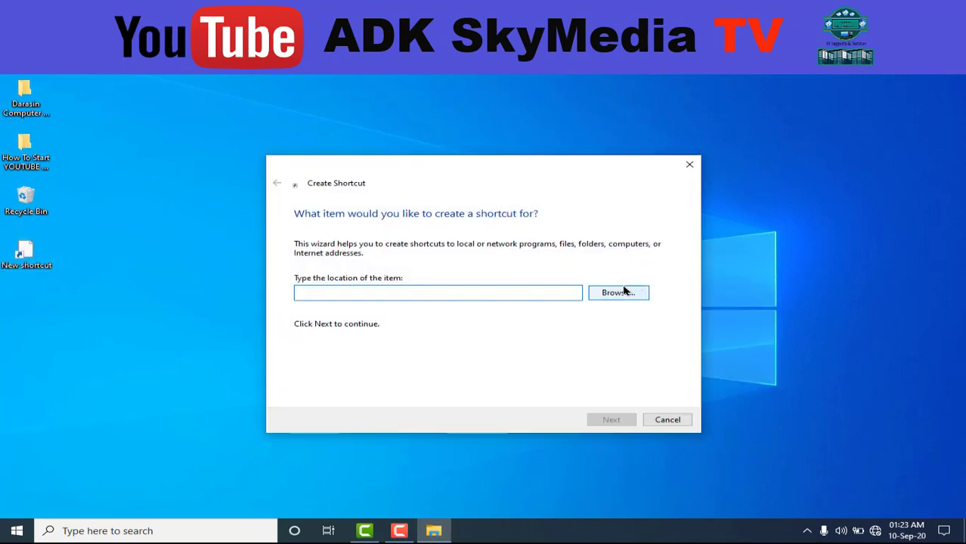
text(shutd)
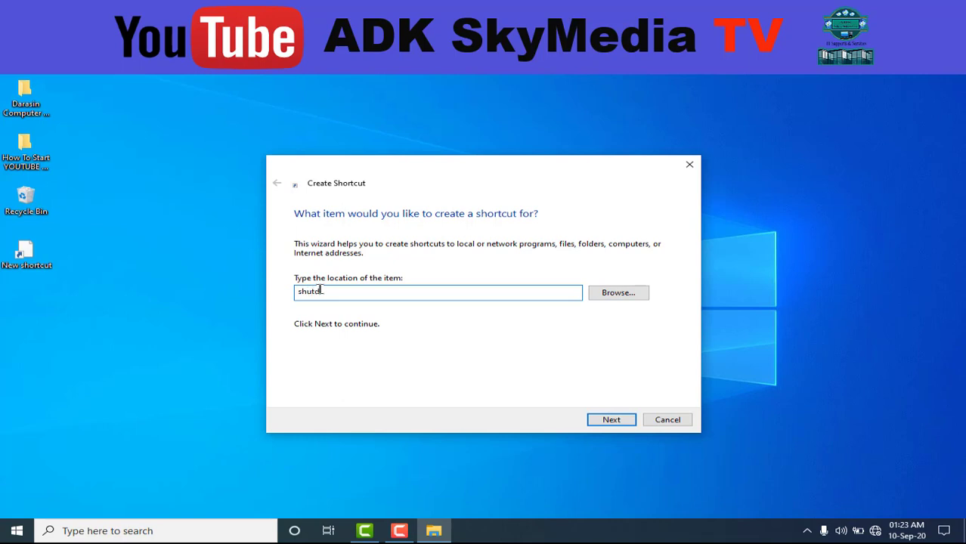
text(own -s -t 0)
click(609, 420)
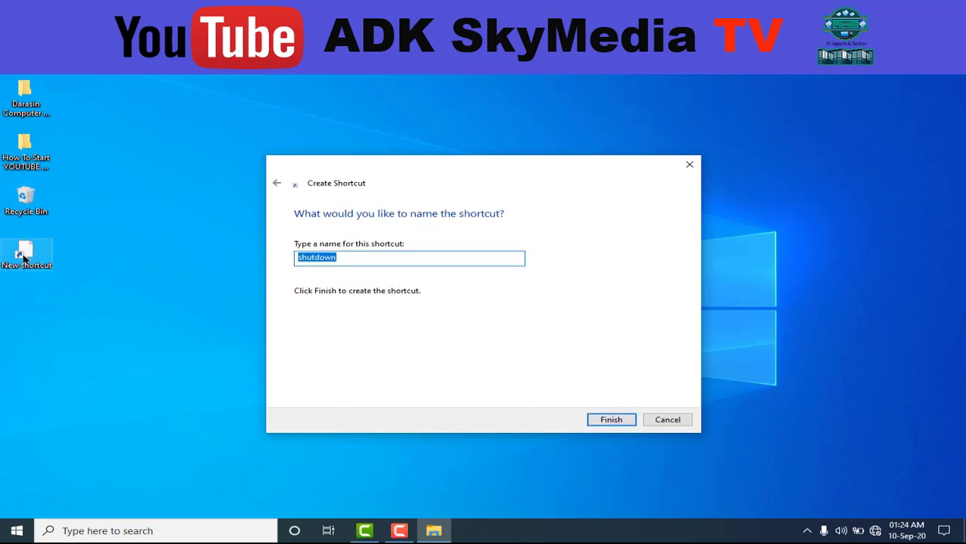
click(612, 421)
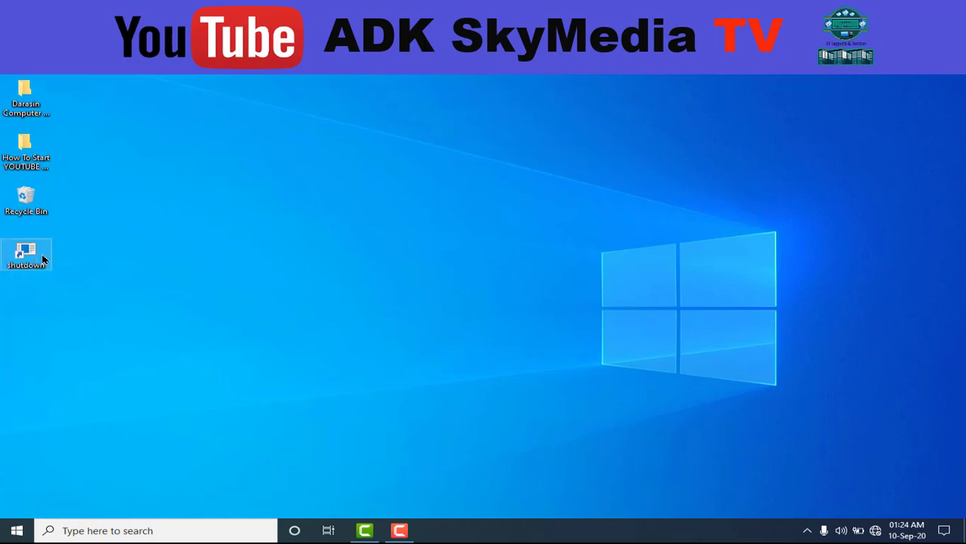
- Change the shutdown shortcut's icon to the red power symbol from the SHELL32 icon set and save its properties
right_click(41, 259)
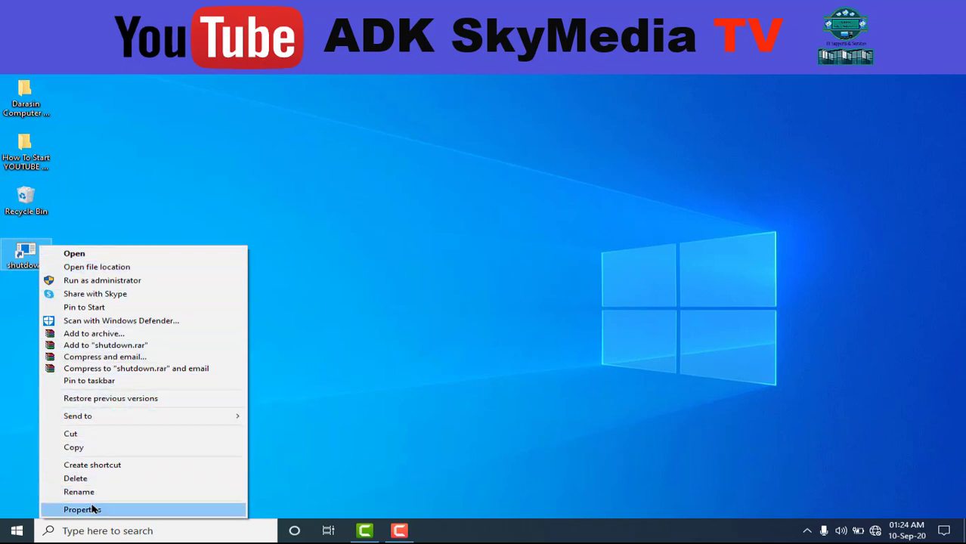
click(123, 510)
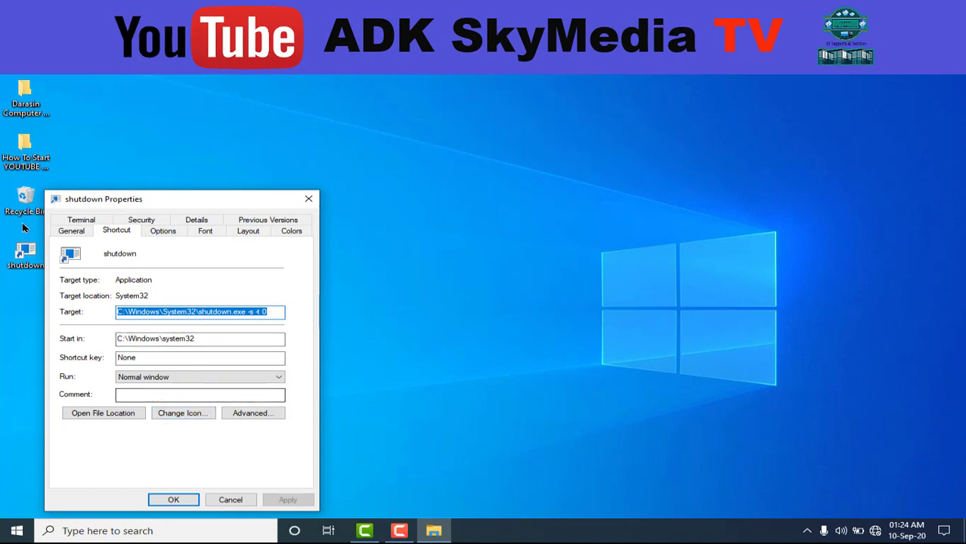
click(183, 415)
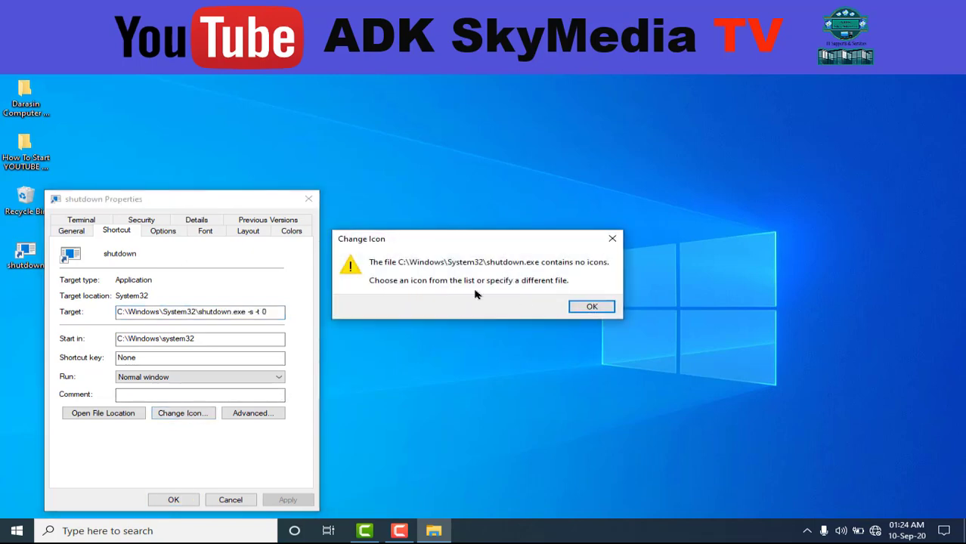
click(592, 308)
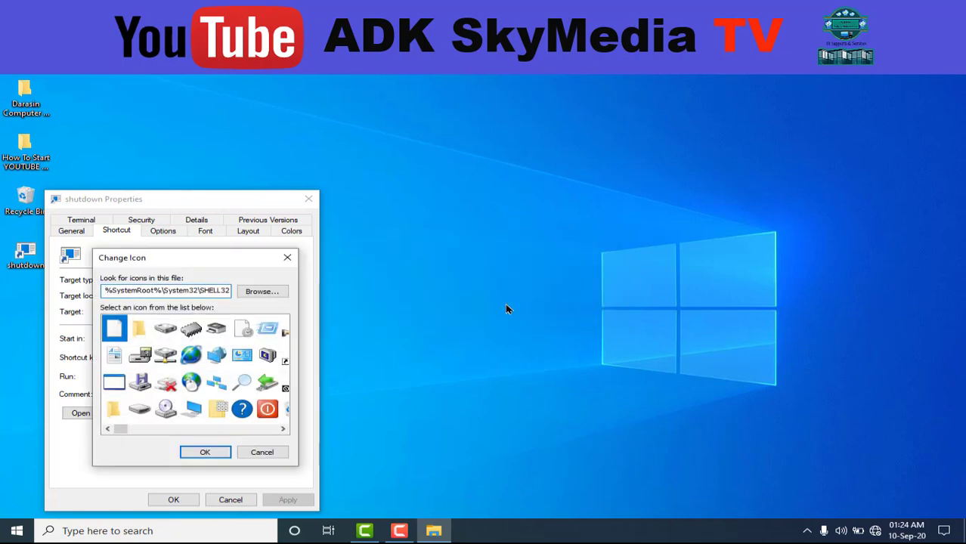
drag(205, 259, 499, 254)
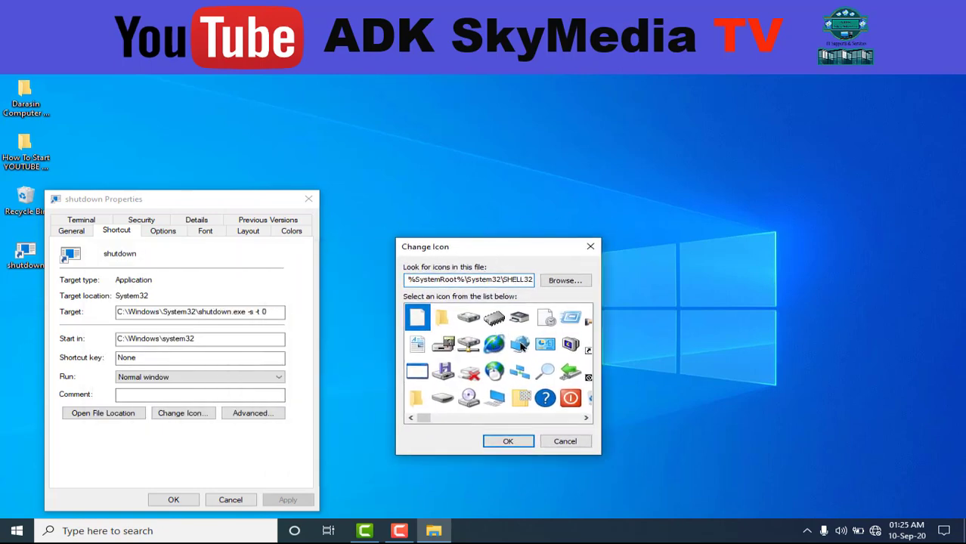
scroll(546, 359, down, 1)
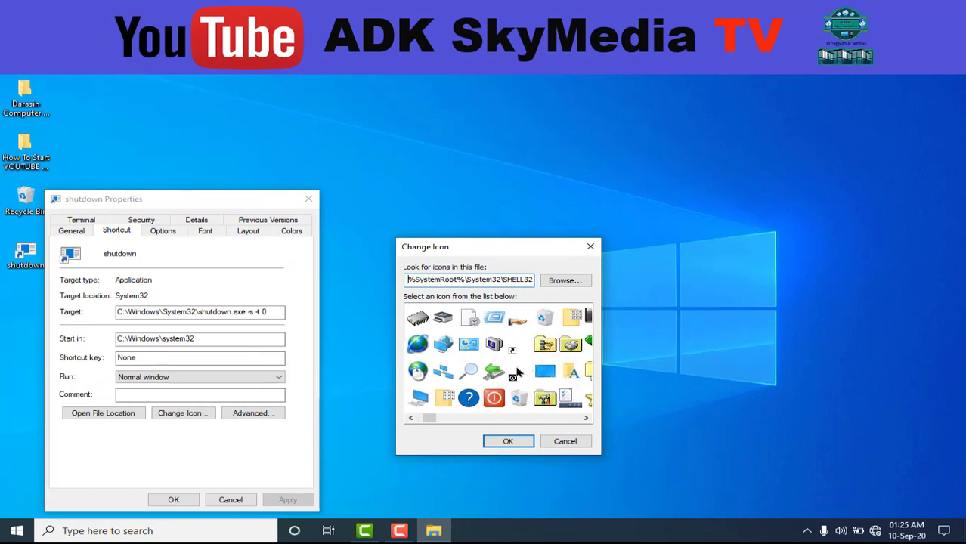
click(494, 399)
click(495, 399)
click(508, 442)
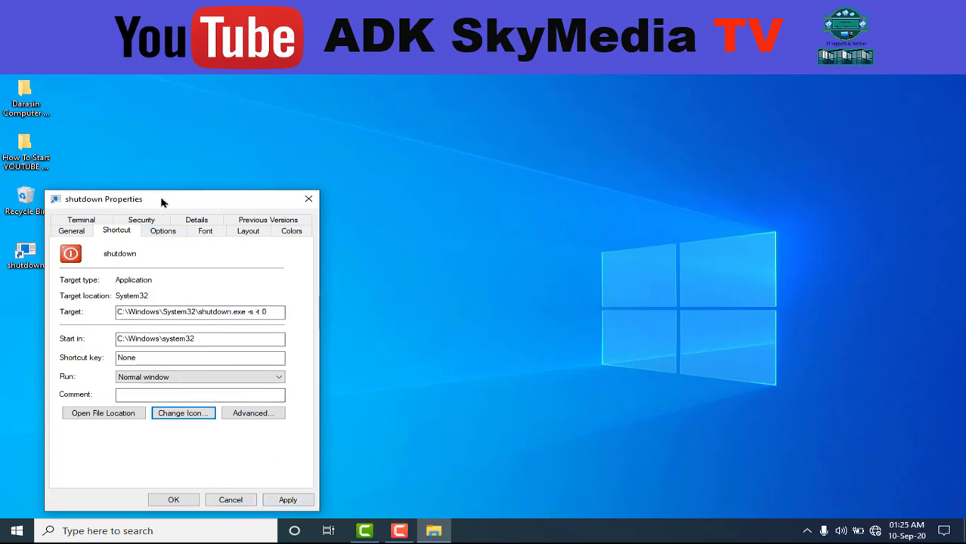
drag(162, 199, 207, 199)
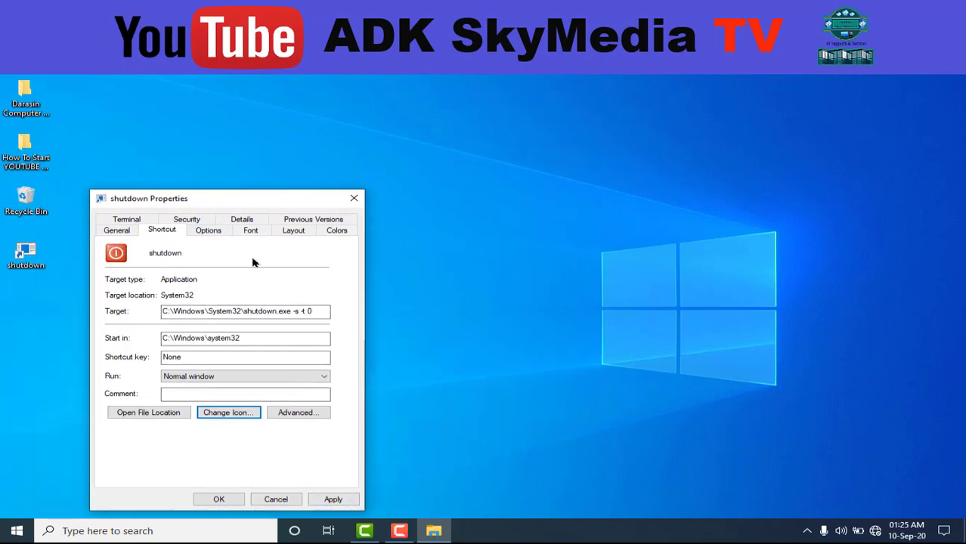
click(326, 499)
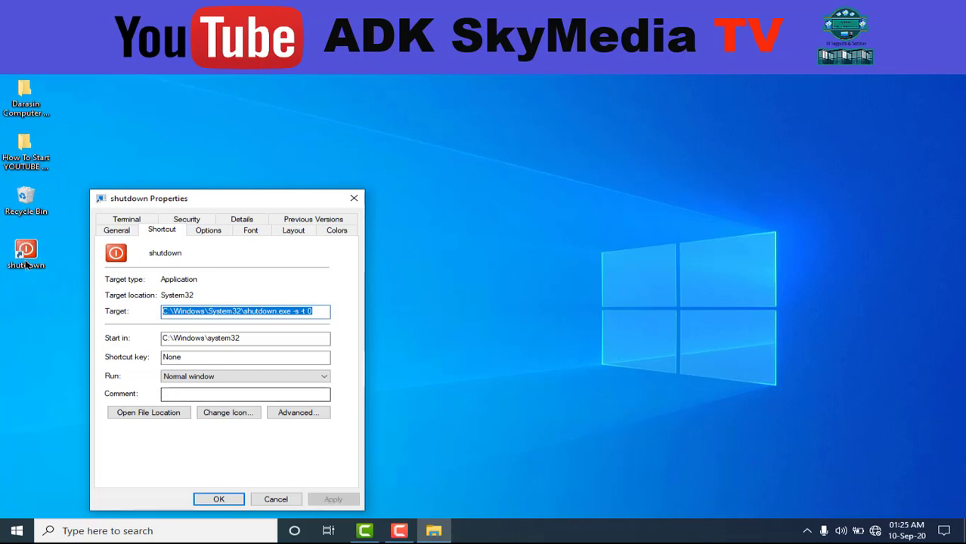
click(207, 498)
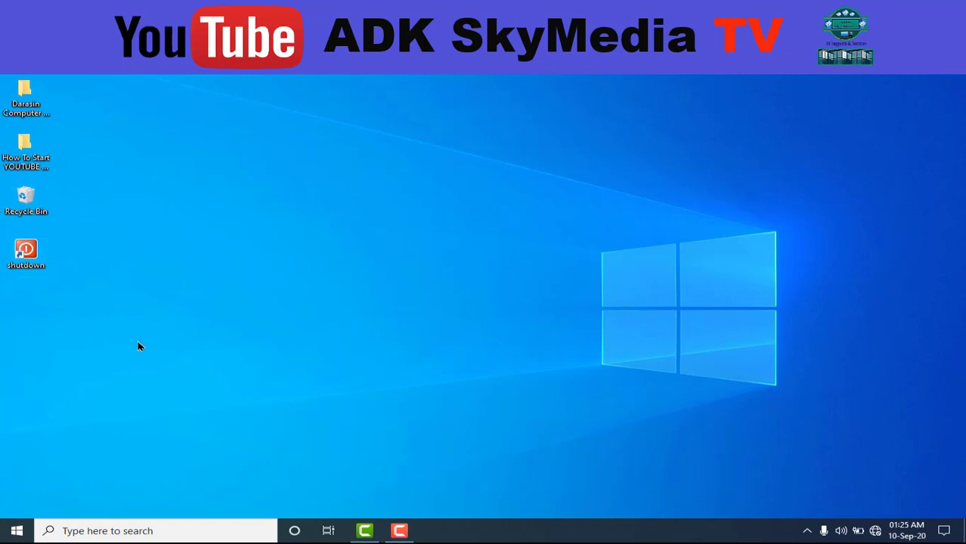
- Search for the On-Screen Keyboard and open it
click(147, 533)
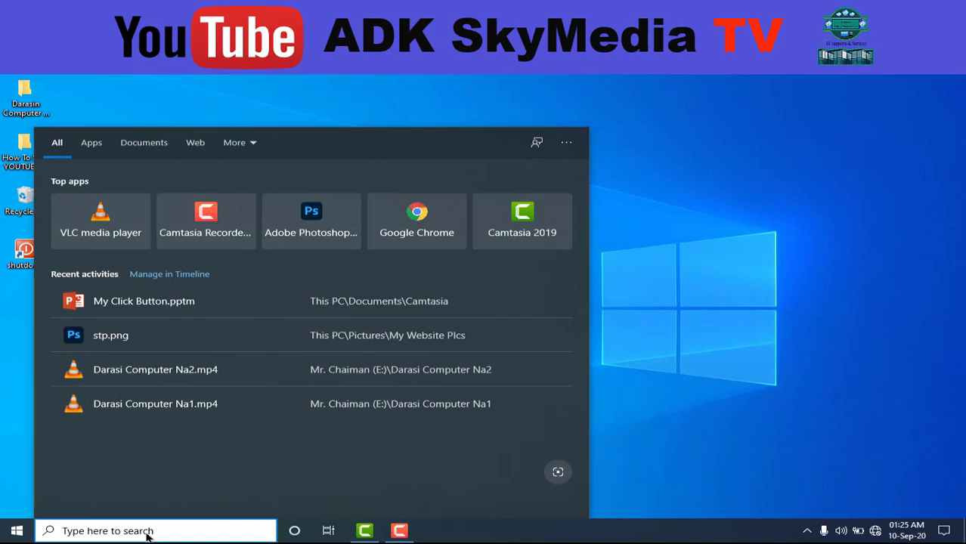
text(on)
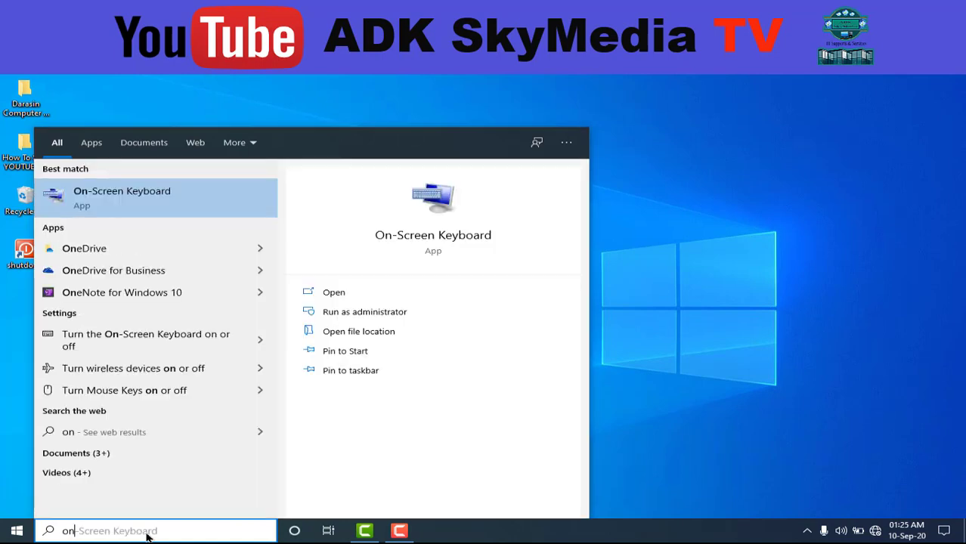
click(122, 205)
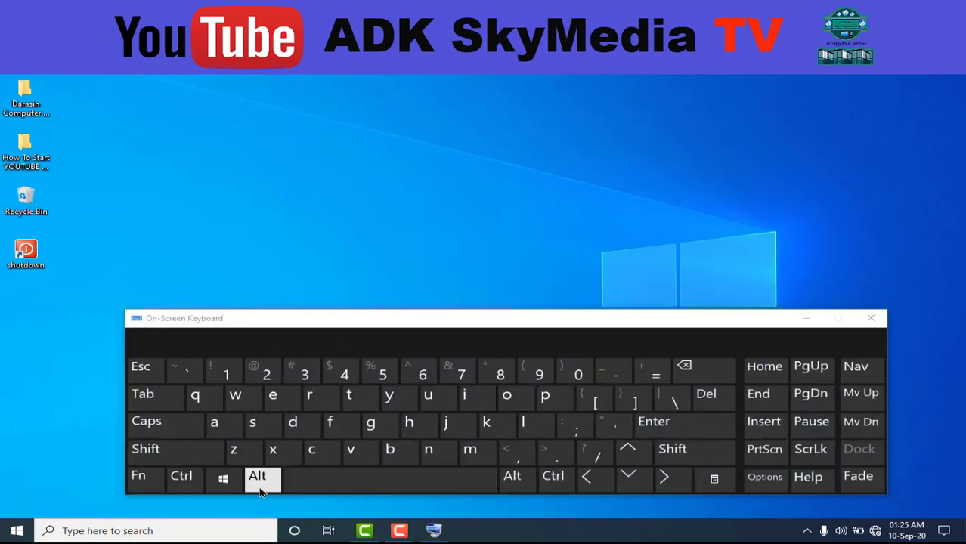
- Demonstrate the Ctrl, Alt and Del keys on the On-Screen Keyboard, and close it
click(185, 476)
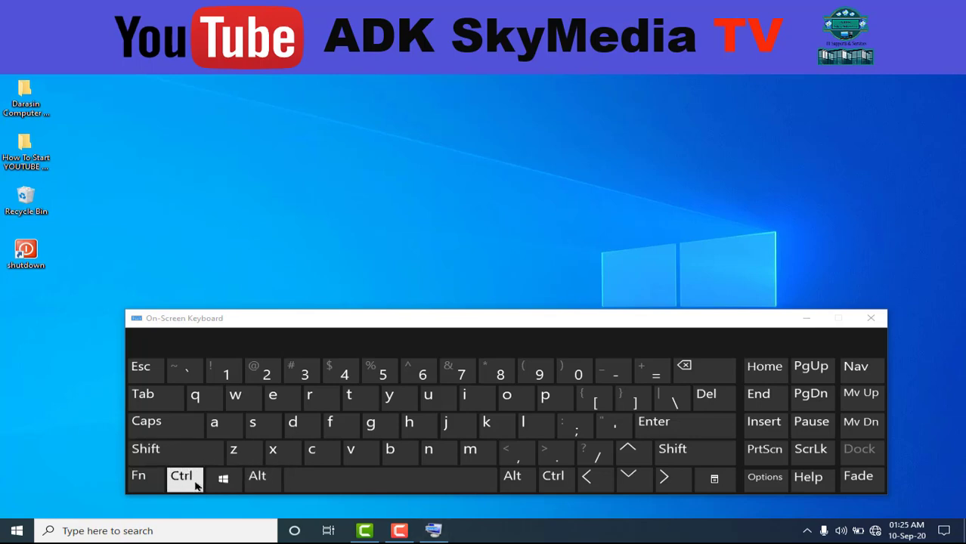
click(182, 483)
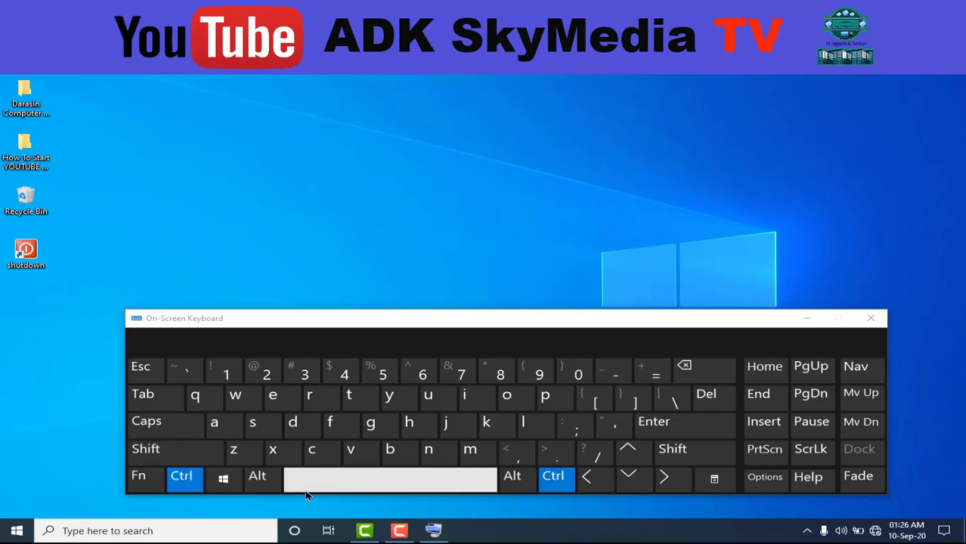
click(257, 481)
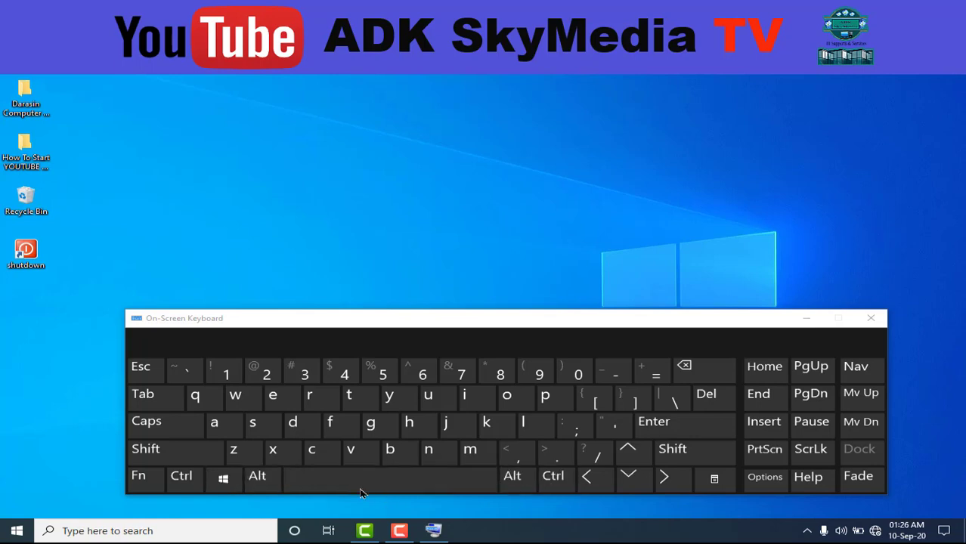
key(ctrl+alt)
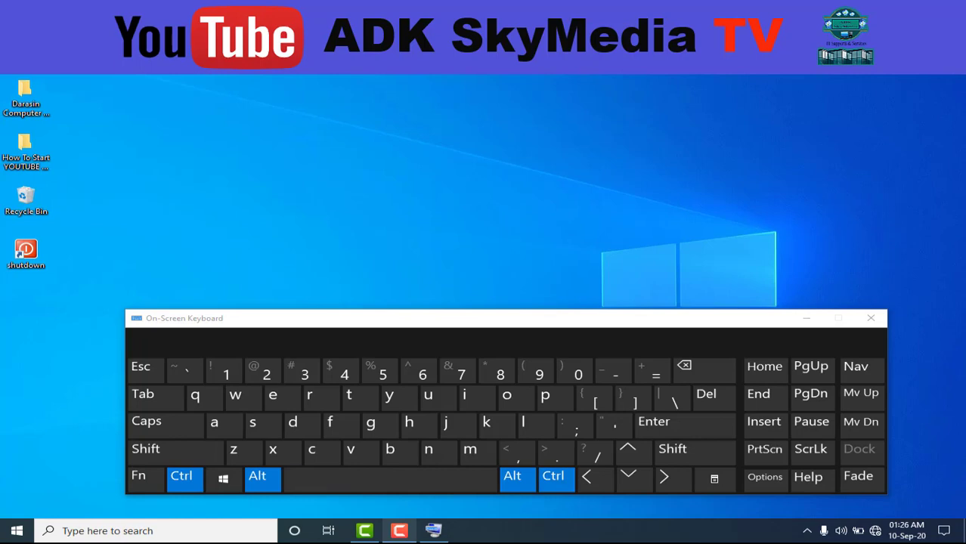
click(703, 402)
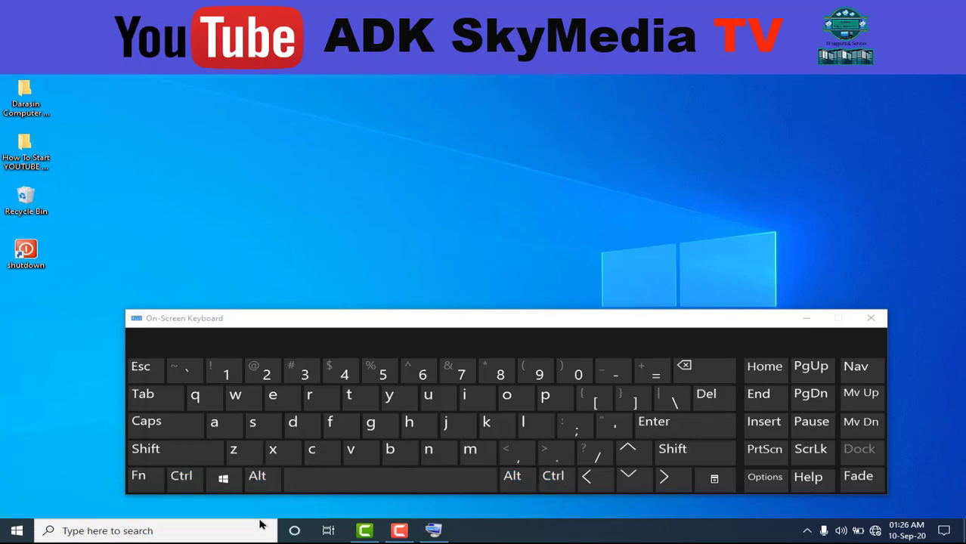
key(alt)
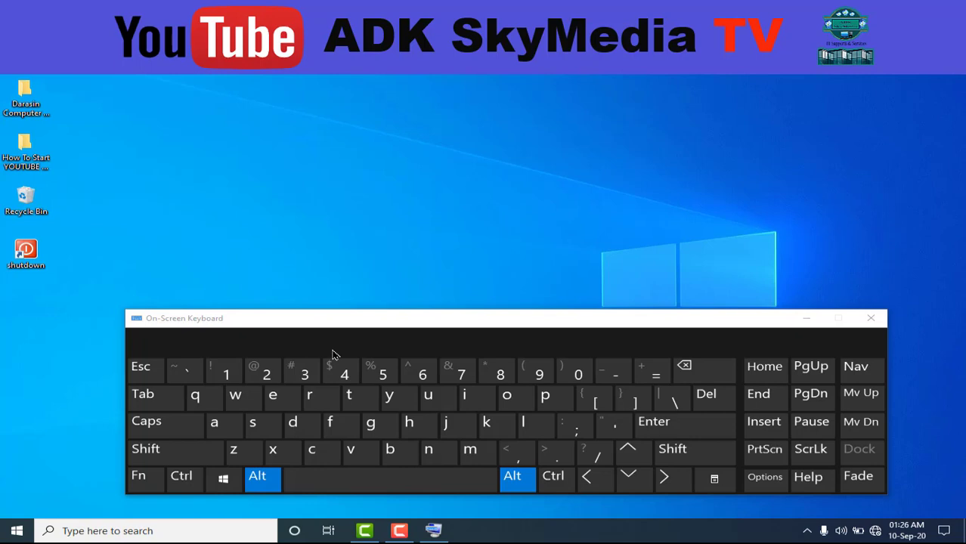
key(alt)
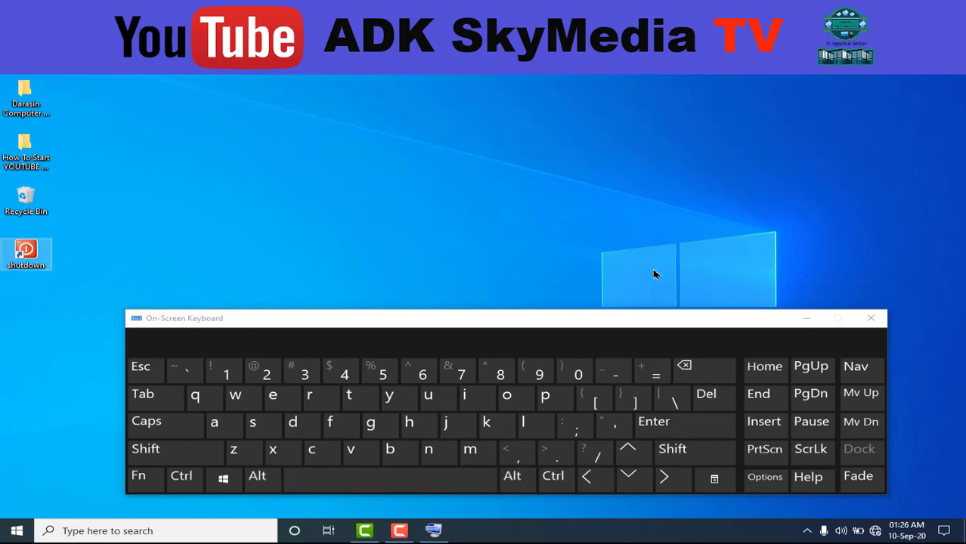
click(871, 319)
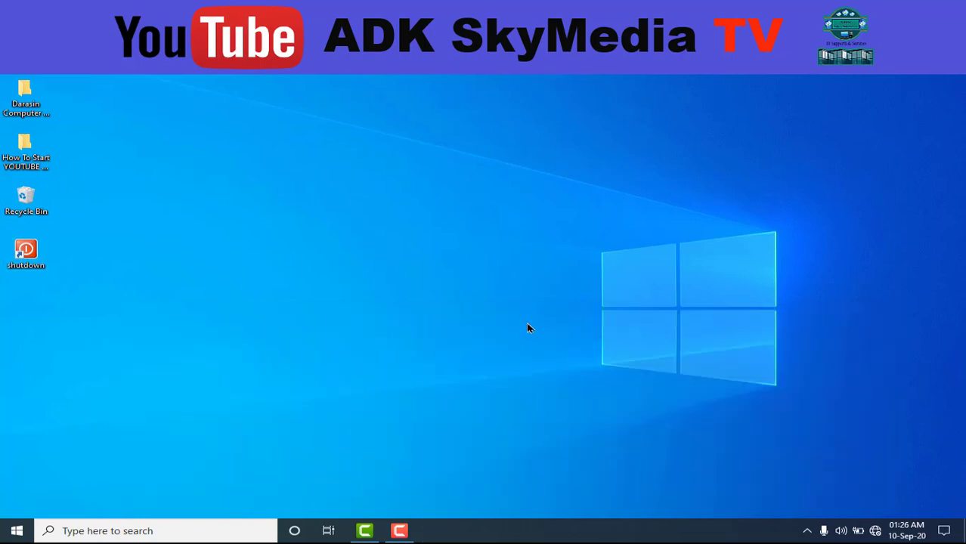